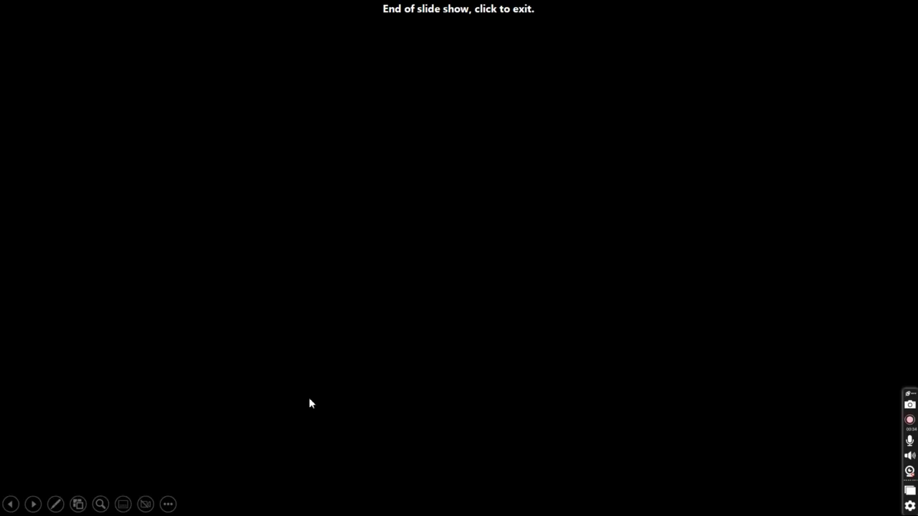
- End the PowerPoint slide show and switch to Final_3.mph in COMSOL Multiphysics
click(309, 399)
click(623, 502)
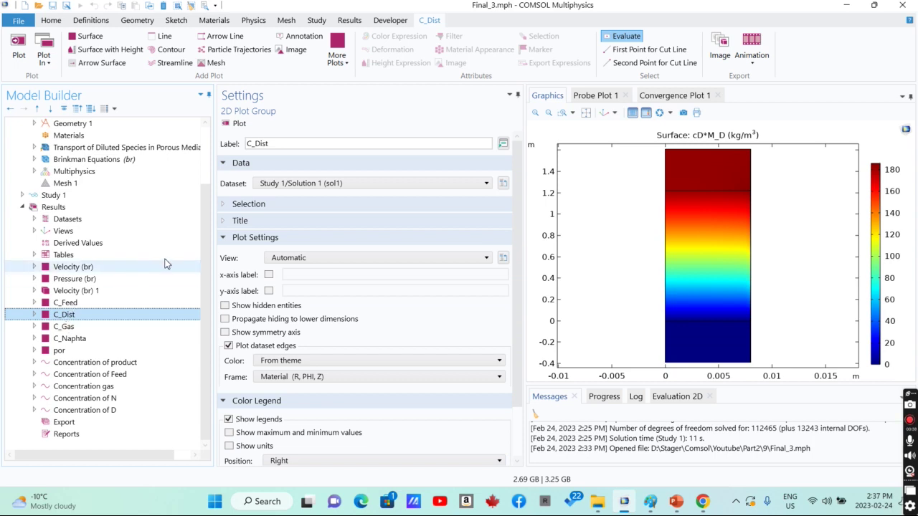
- Show the Brinkman Equations settings: incompressible flow, 1[atm] reference pressure, 293.15[K] reference temperature
scroll(71, 237, up, 2)
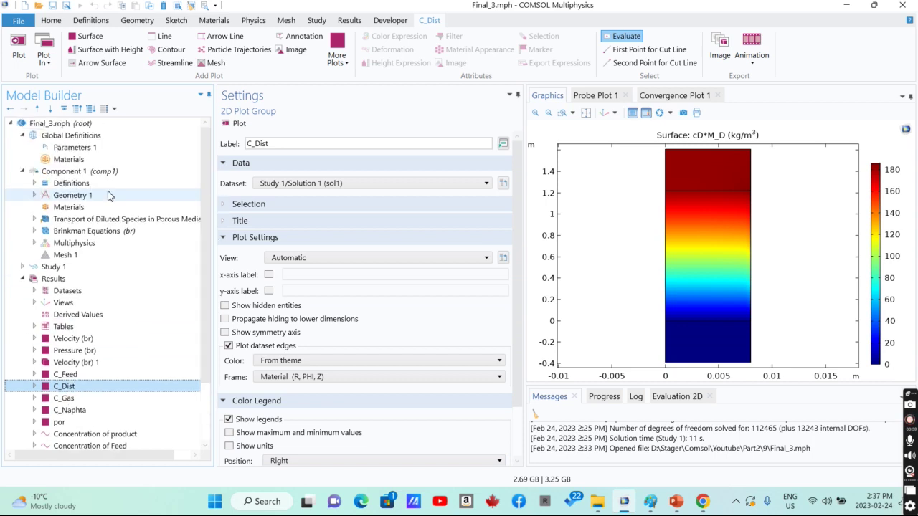
click(54, 231)
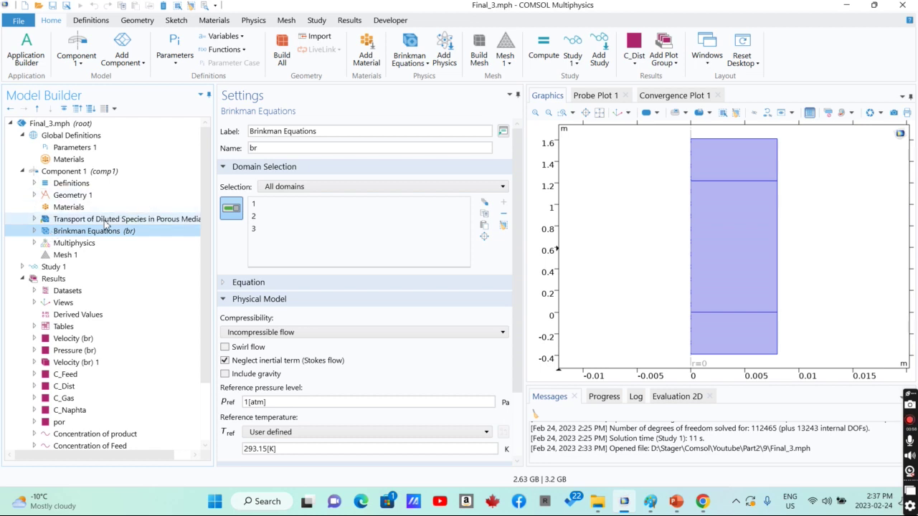
- Widen the Model Builder and expand Transport of Diluted Species and Brinkman Equations to list their features
click(106, 221)
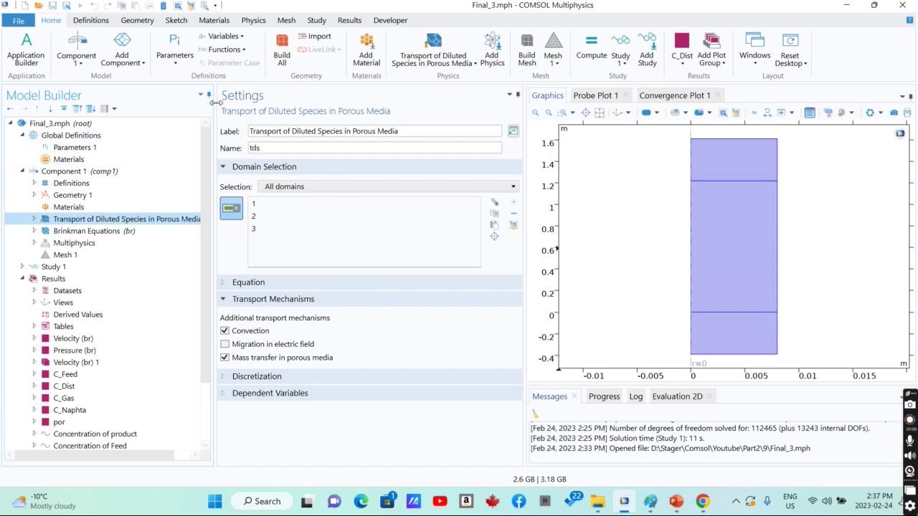
drag(215, 97, 241, 93)
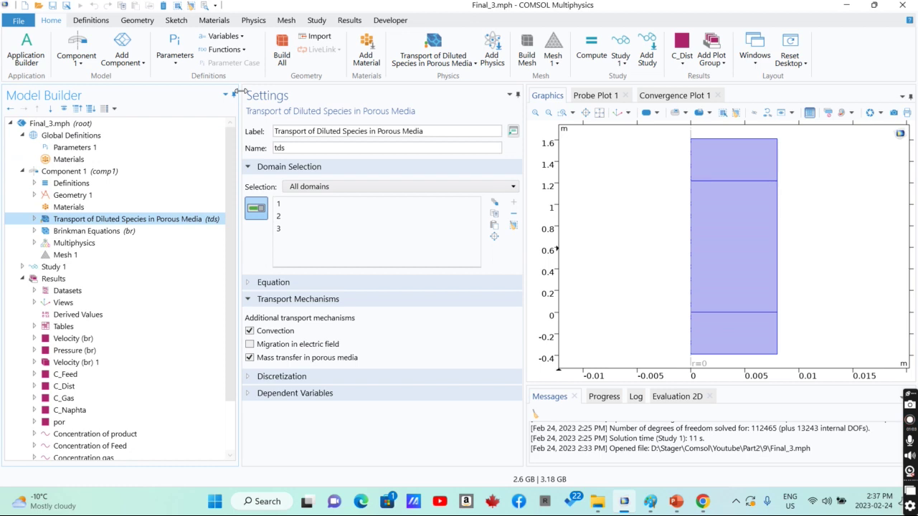
click(34, 218)
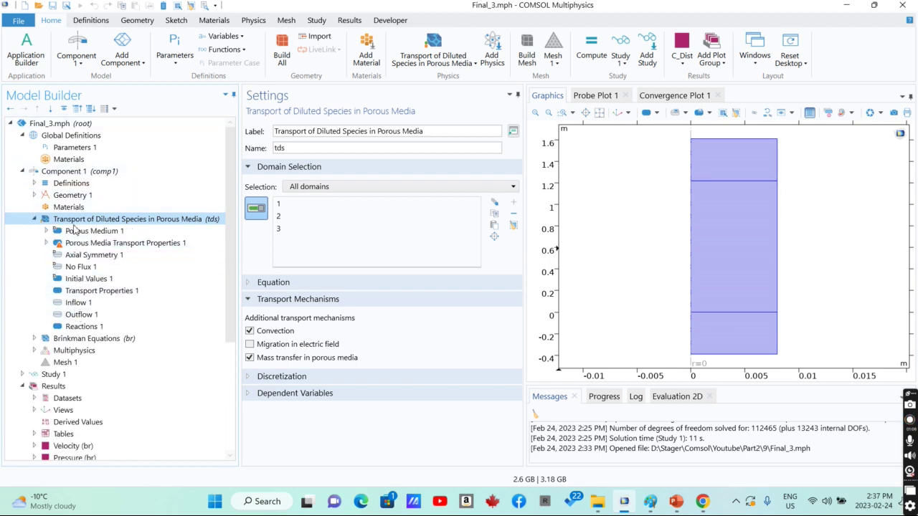
click(34, 339)
click(72, 339)
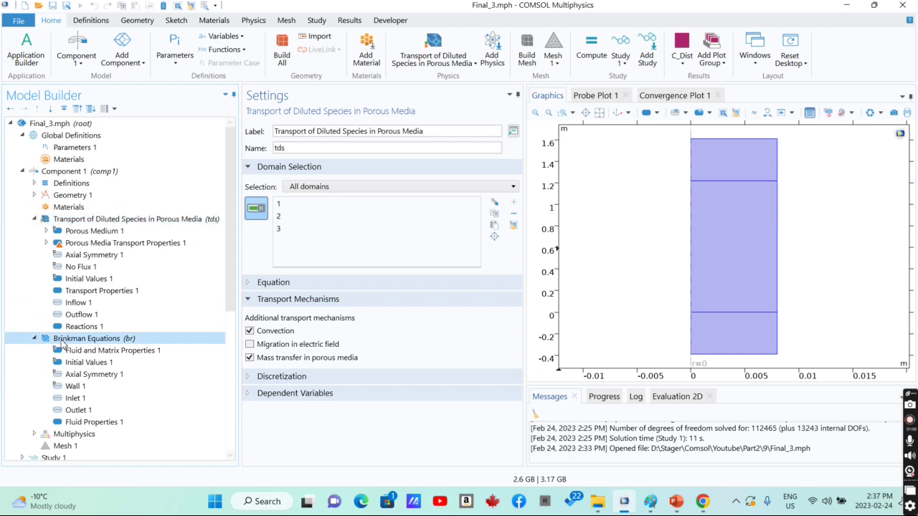
scroll(206, 258, down, 3)
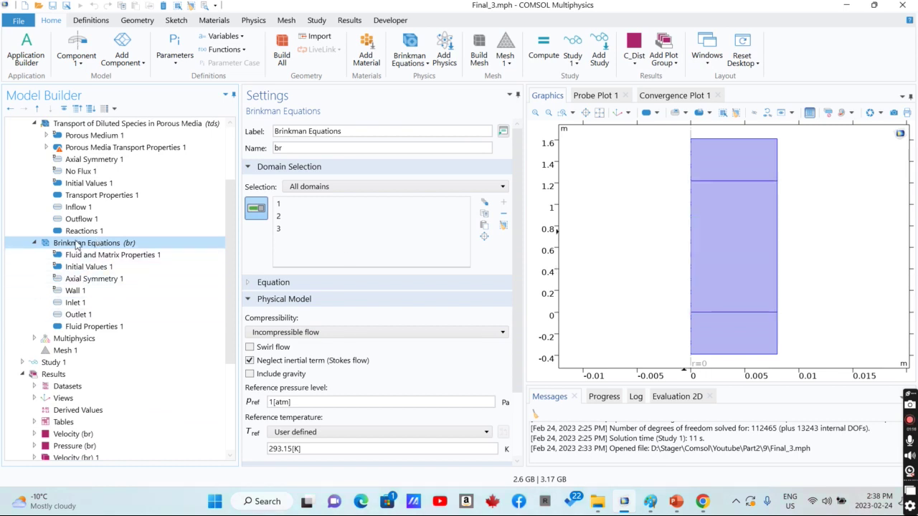
- Compare Inlet 1 and Outlet 1, then show Fluid Properties 1: density 890.31 kg/m³, viscosity 2.97e-4 Pa·s
click(71, 303)
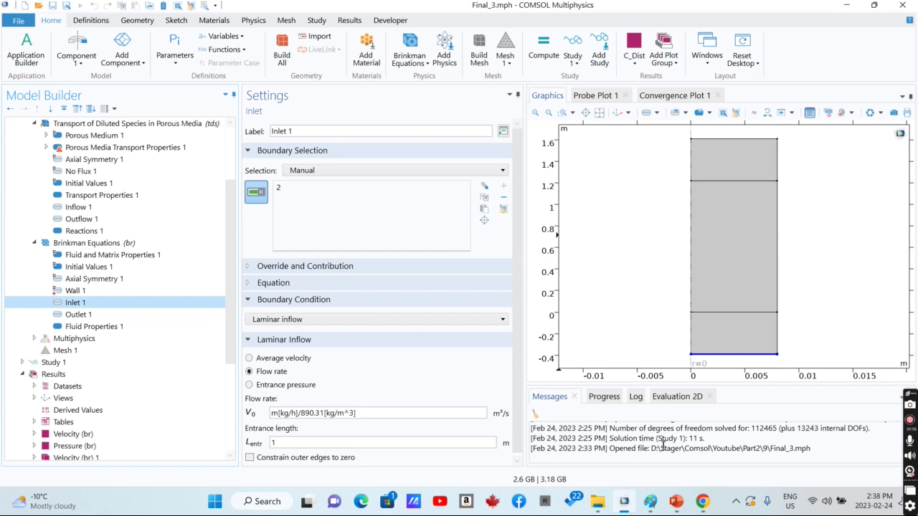
click(68, 315)
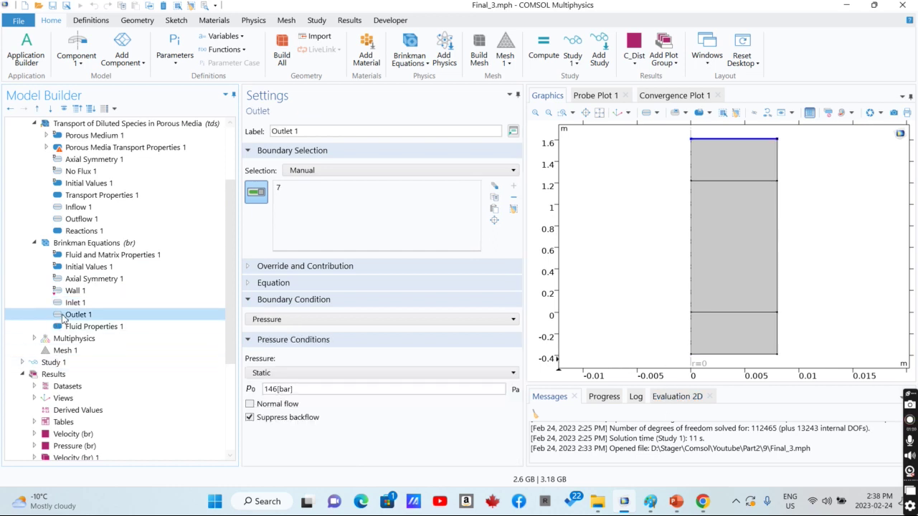
click(75, 303)
click(69, 316)
click(75, 302)
click(70, 316)
click(66, 329)
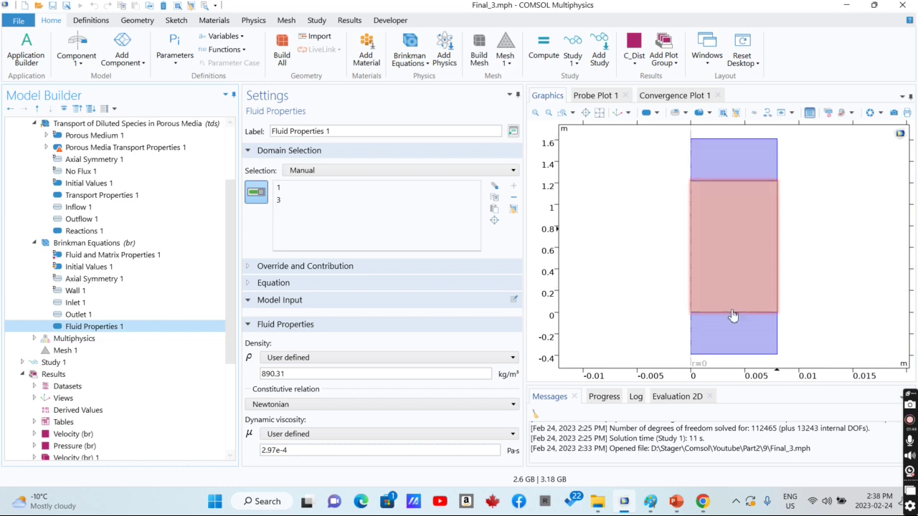
- Show Fluid and Matrix Properties 1 for the middle domain, with porosity PORS and isotropic permeability k
click(141, 257)
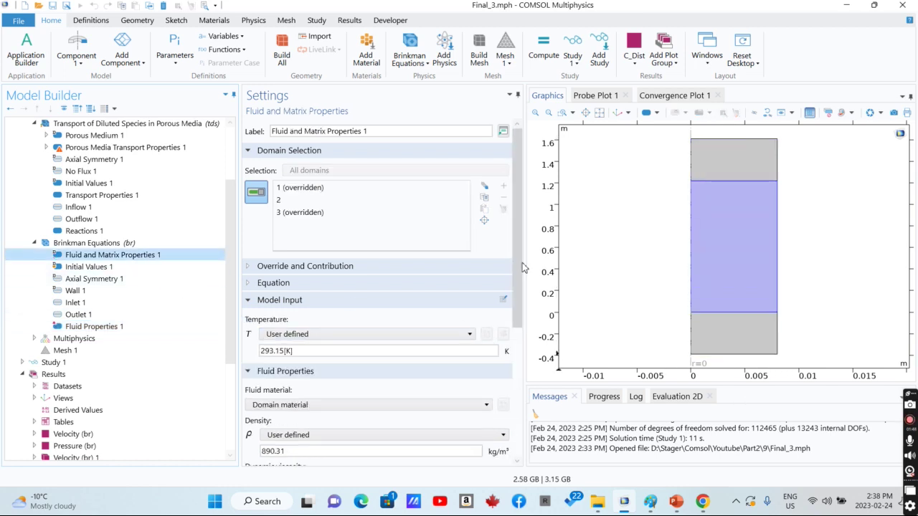
scroll(523, 268, down, 5)
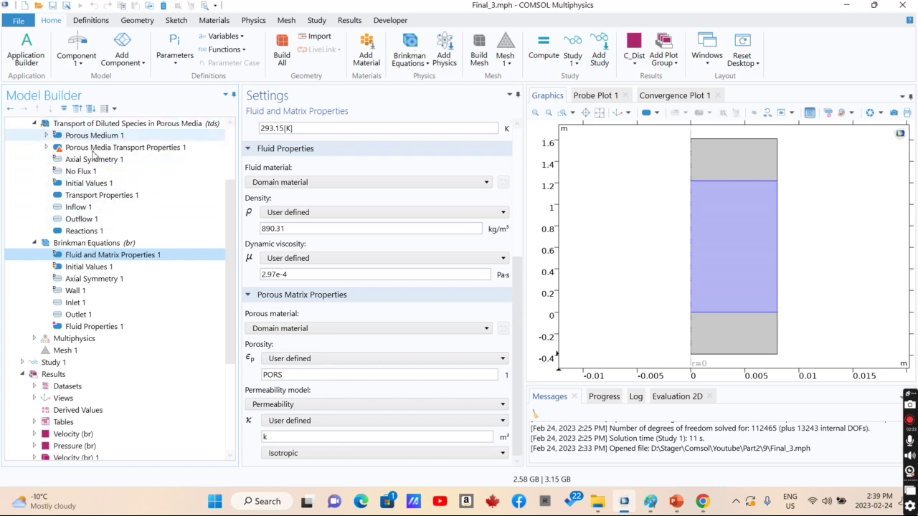
- Review Inflow 1 and Outflow 1, then Reactions 1 with rates A*R_F, D*R_D, C*R_N, B*R_G on domain 2
click(78, 208)
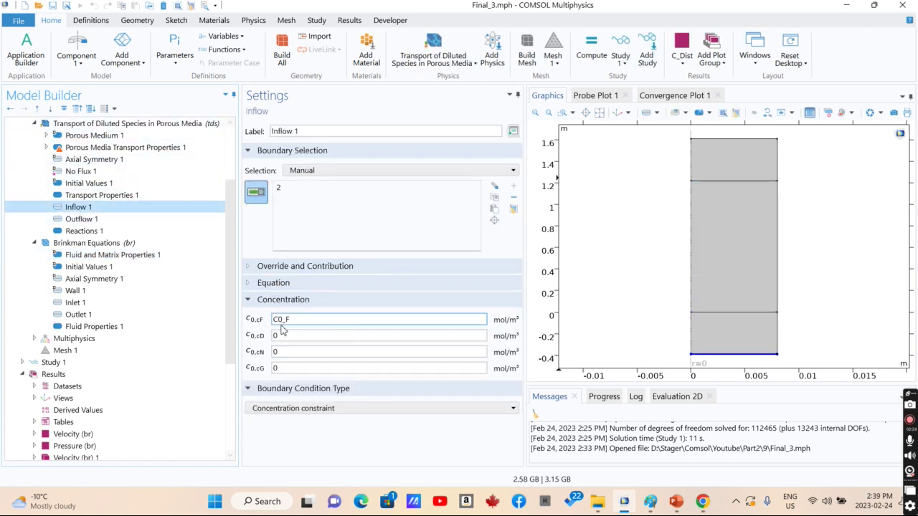
click(73, 220)
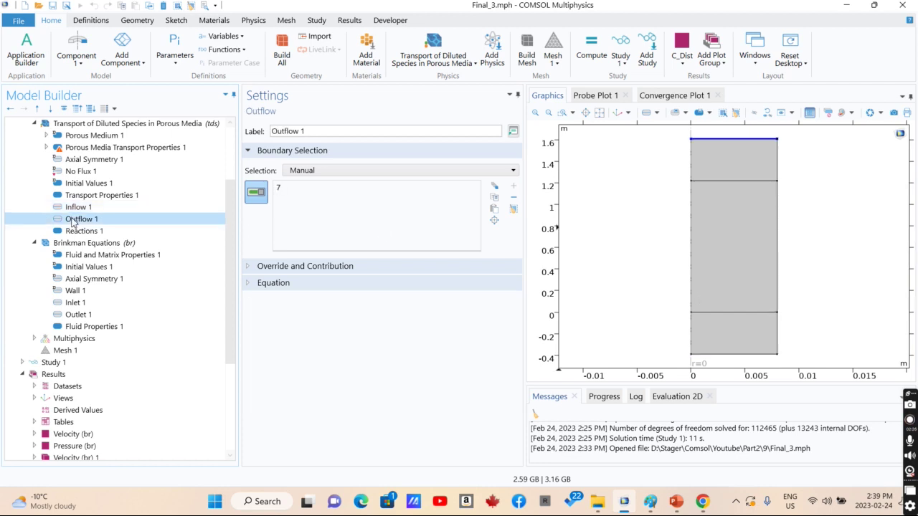
click(73, 231)
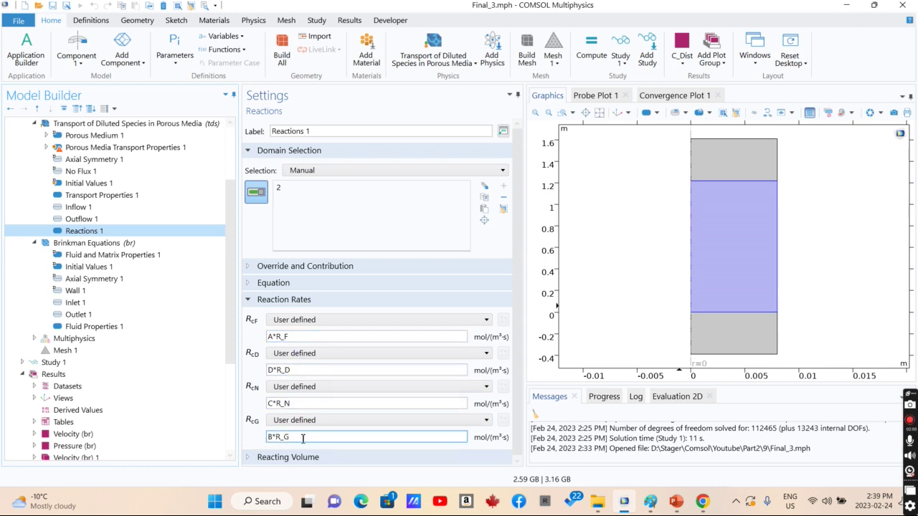
scroll(205, 225, up, 3)
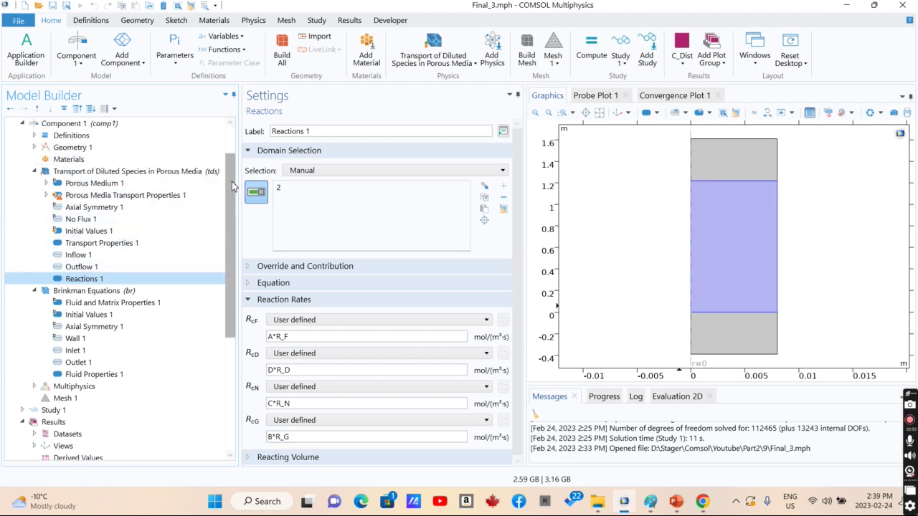
- Show Definitions > Variables 1 with the kinetic variables R_F, R_G, R_D, R_N and PORS
click(32, 185)
click(34, 183)
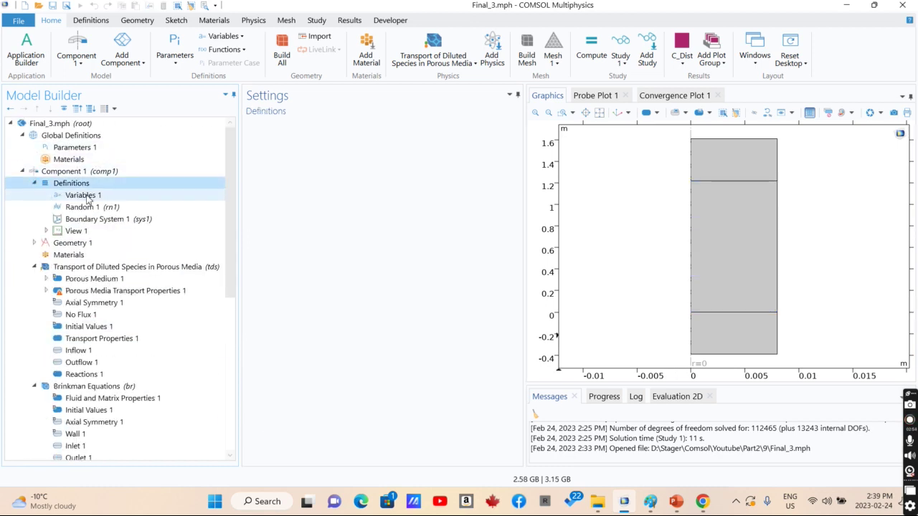
click(83, 195)
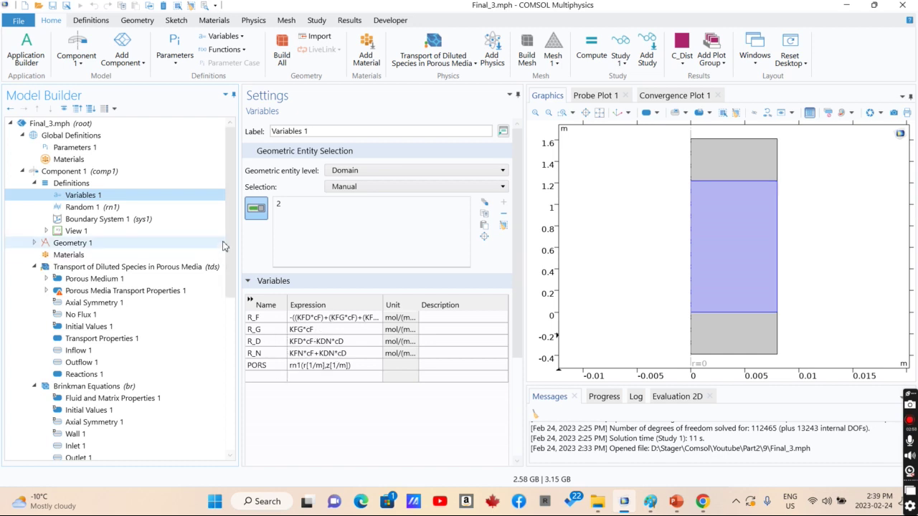
- Scroll through the global Parameters 1 table: L_R 2[m], po 0.35, k 1e-12[m^2], rate constants
click(70, 148)
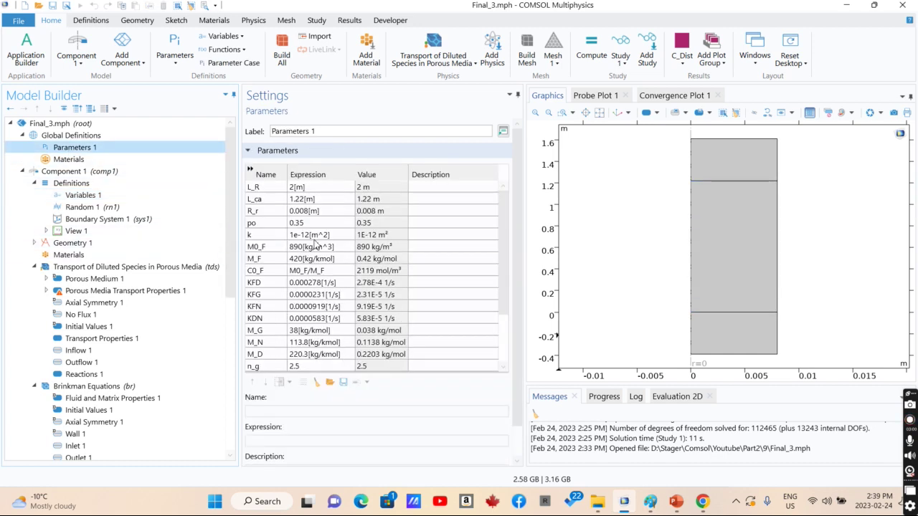
scroll(504, 228, down, 2)
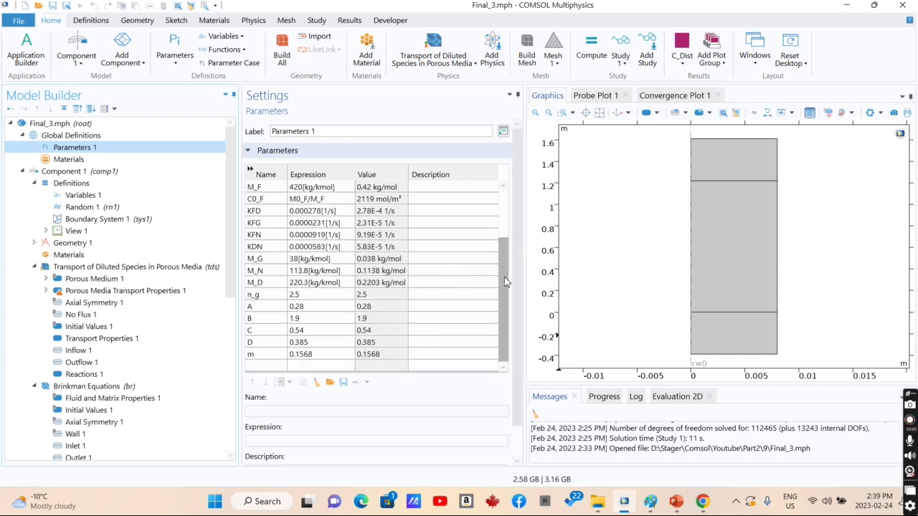
scroll(504, 248, up, 2)
scroll(212, 312, down, 5)
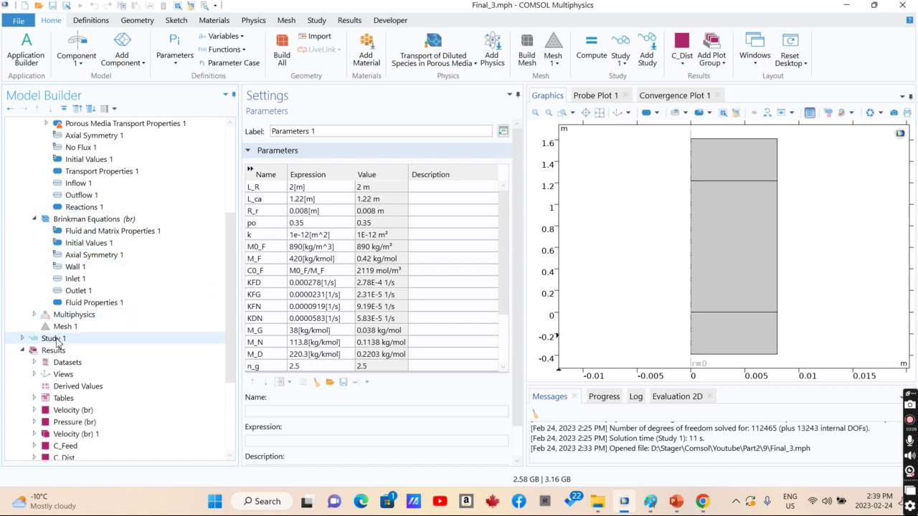
- Expand Study 1 and show the Step 1: Stationary settings
click(23, 339)
click(79, 350)
drag(228, 305, 226, 406)
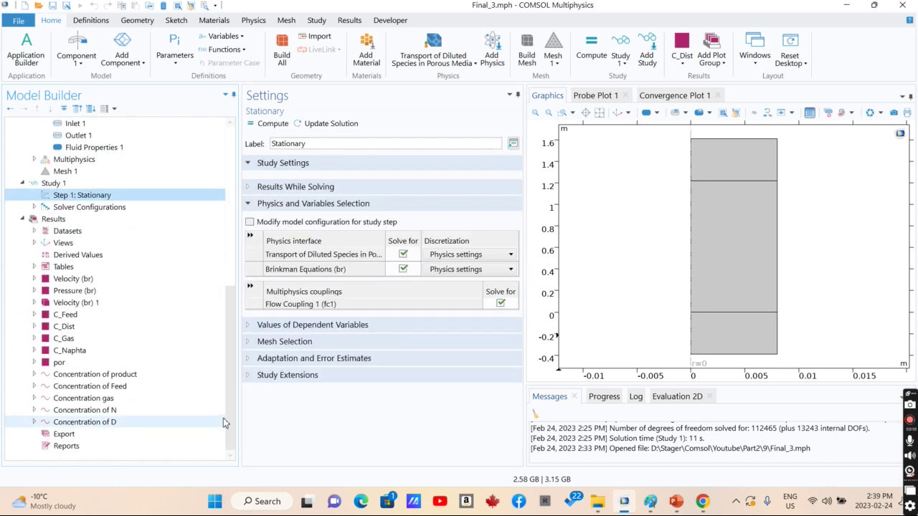
- Compare the 2D velocity, pressure contour and 3D velocity result plots
click(69, 279)
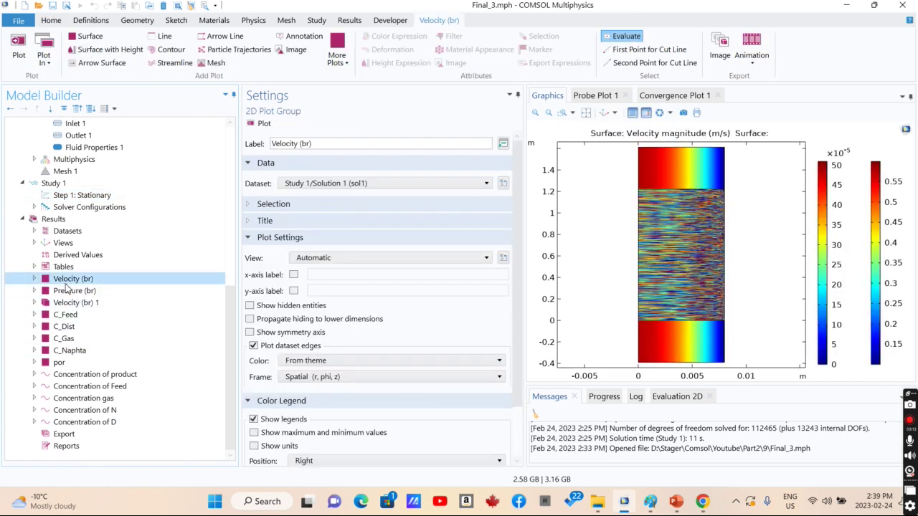
click(64, 291)
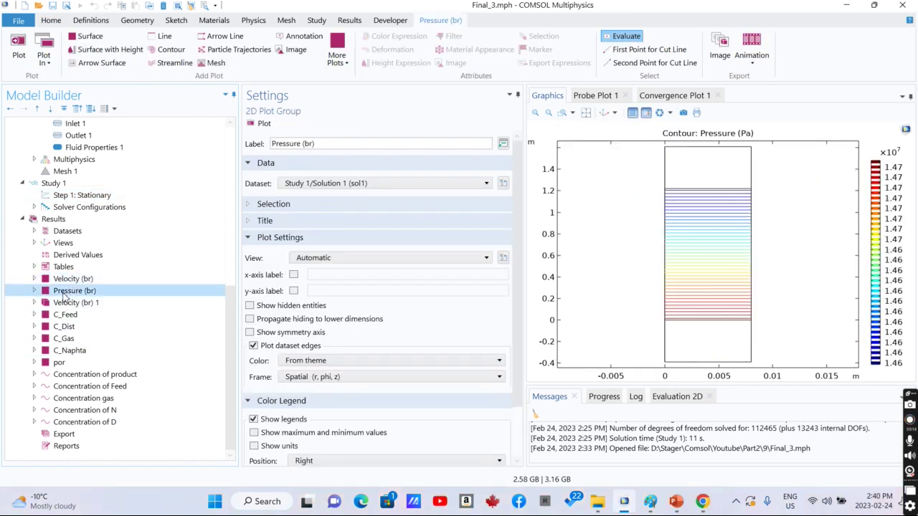
click(63, 304)
click(66, 279)
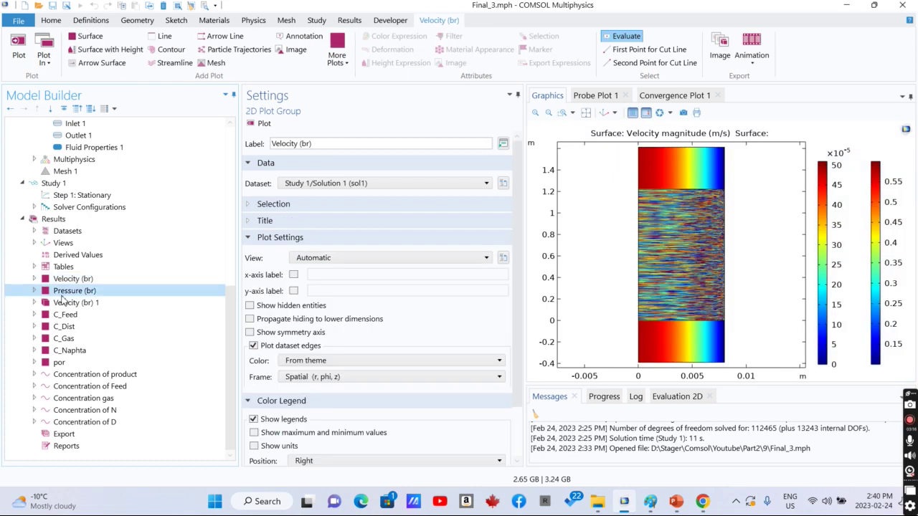
click(64, 302)
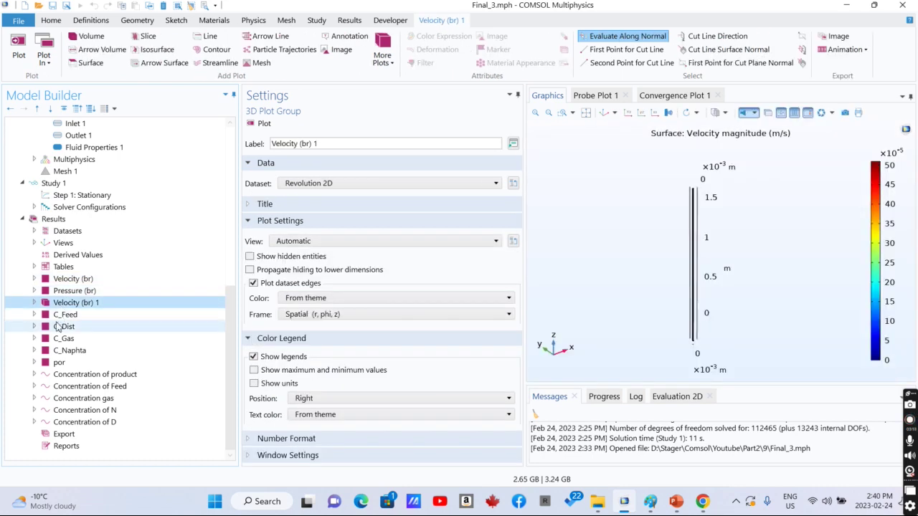
- Step through the C_Feed, C_Dist, C_Gas and C_Naphta concentration plots, ending on the 3D porosity plot
click(59, 315)
click(58, 327)
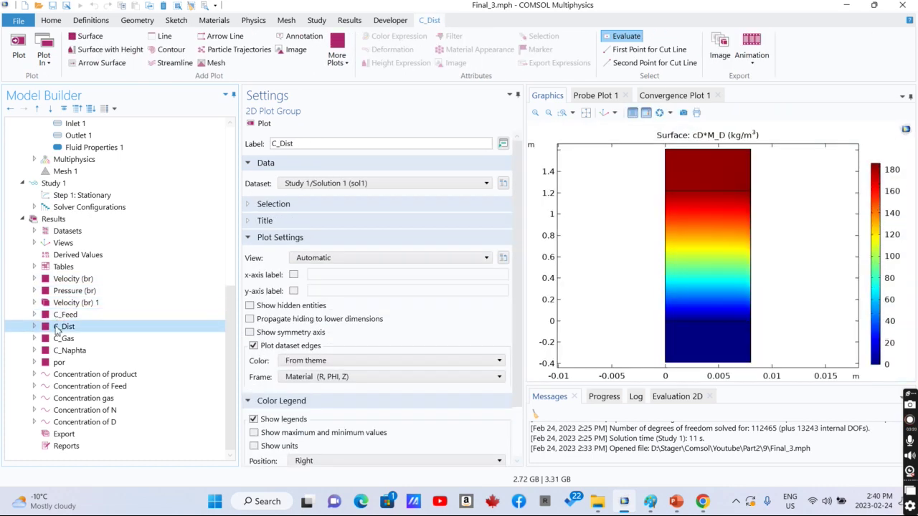
click(57, 339)
click(56, 350)
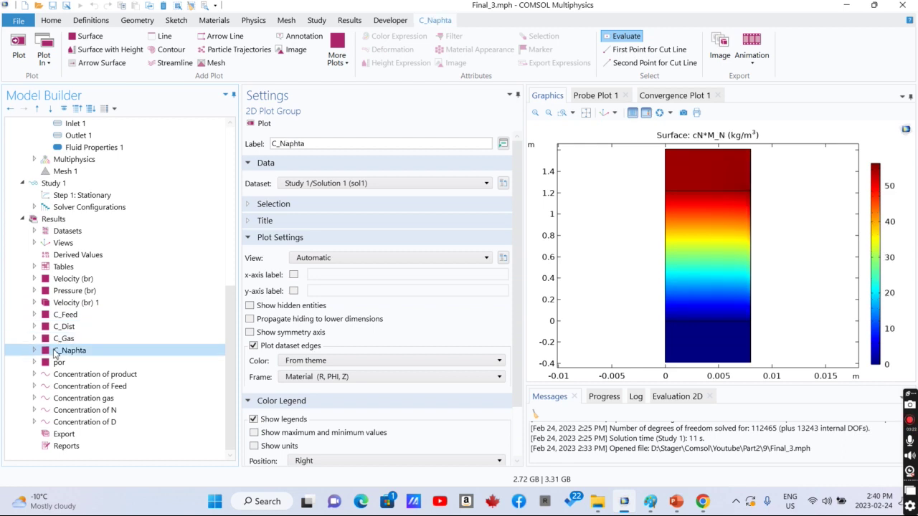
click(53, 363)
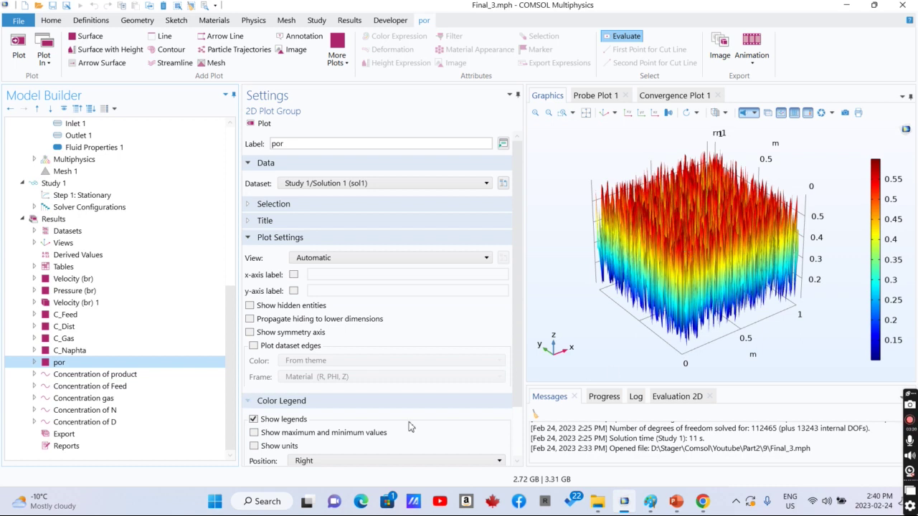
click(92, 375)
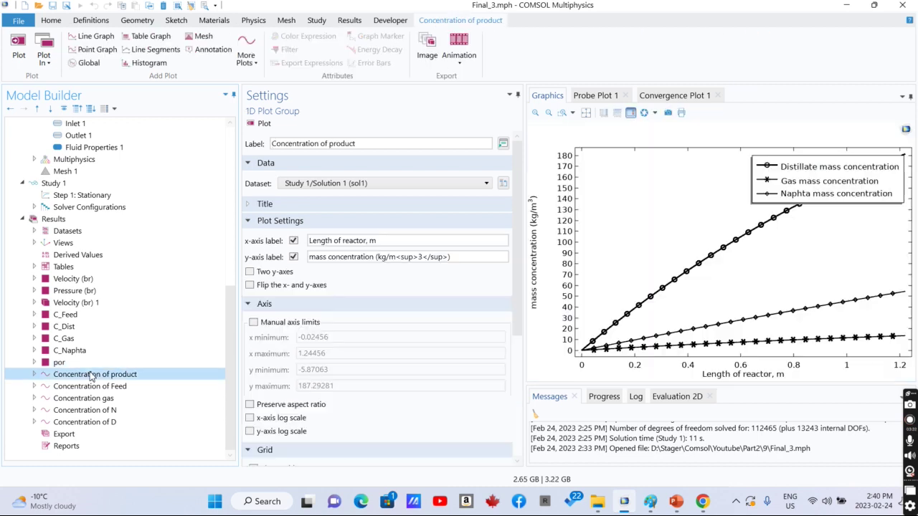
click(86, 385)
click(83, 375)
click(86, 385)
click(82, 398)
click(77, 410)
click(80, 422)
click(79, 398)
click(60, 363)
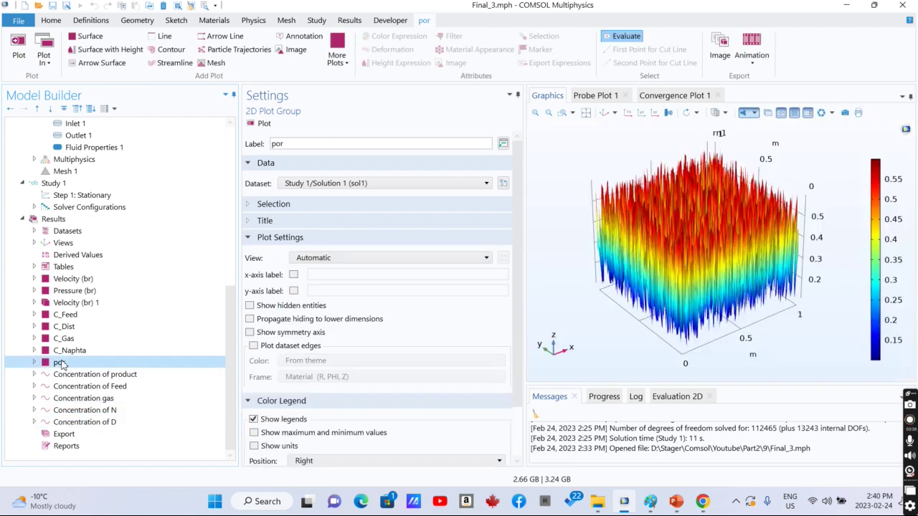